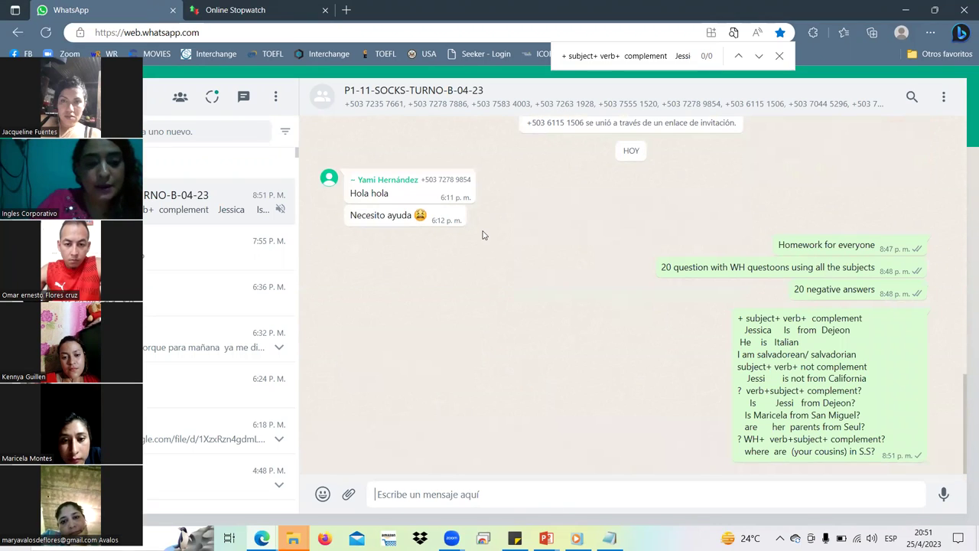
Step: Send the group chat the numbered example question "1. where is your mother from?"
{"action": "type", "text": "where is "}
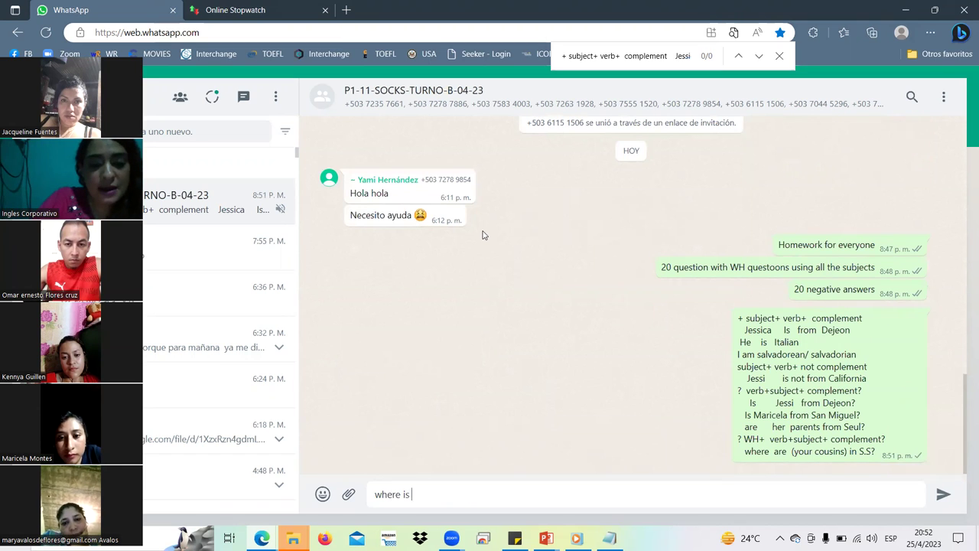
{"action": "type", "text": "your mother from"}
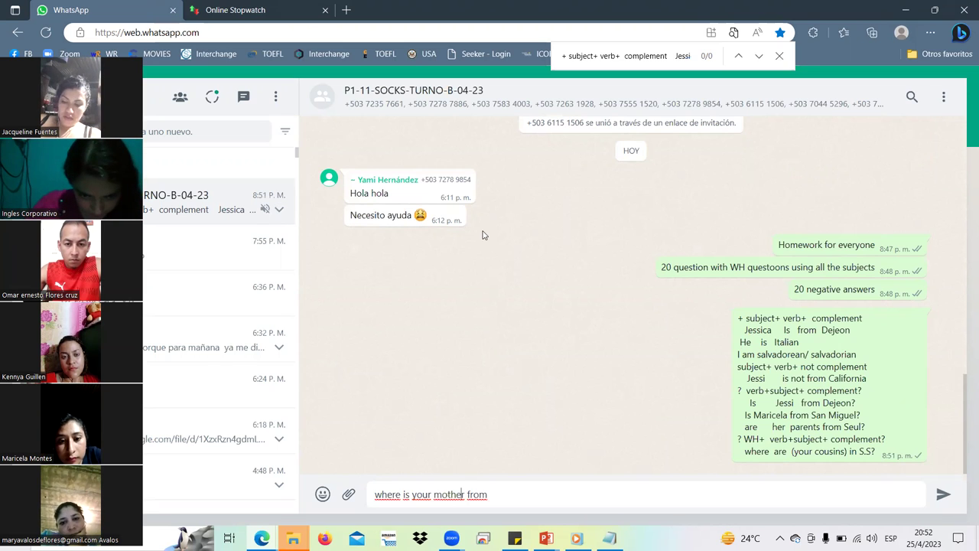
{"action": "key", "text": "Home"}
{"action": "type", "text": "1"}
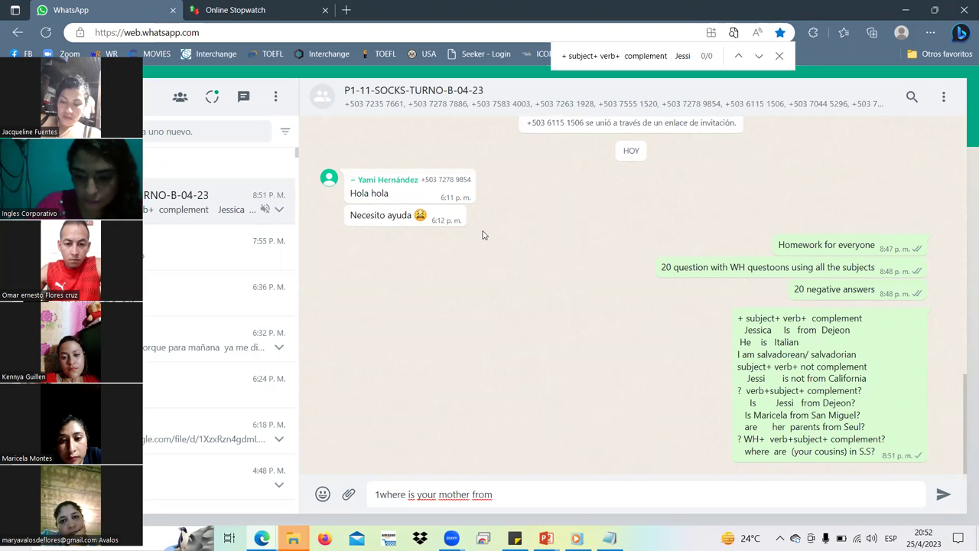
{"action": "type", "text": "."}
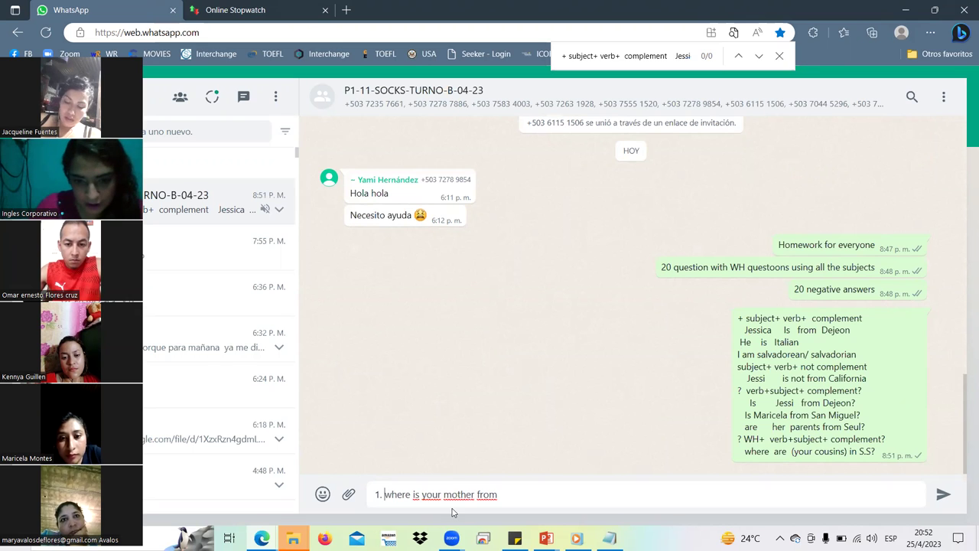
{"action": "left_click", "coordinate": [534, 493]}
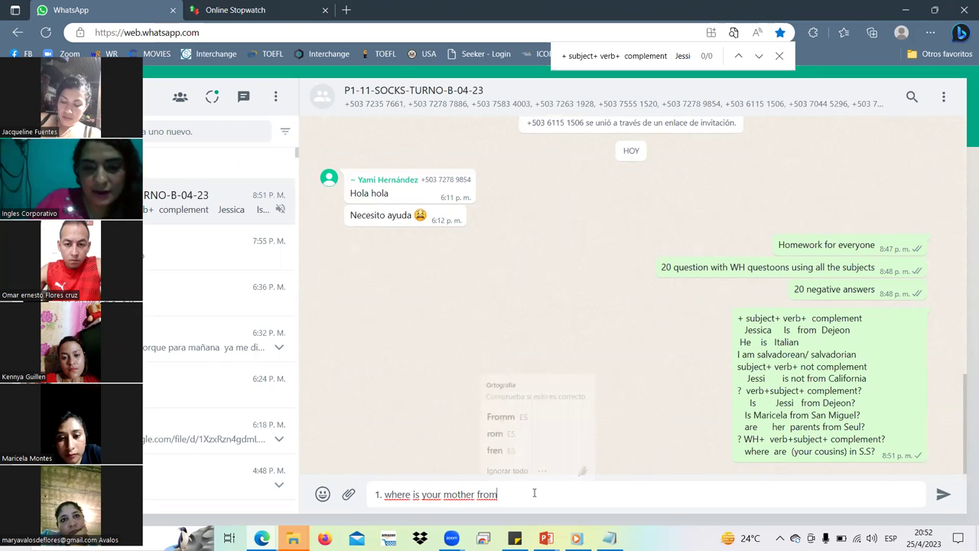
{"action": "type", "text": "?"}
{"action": "key", "text": "Return"}
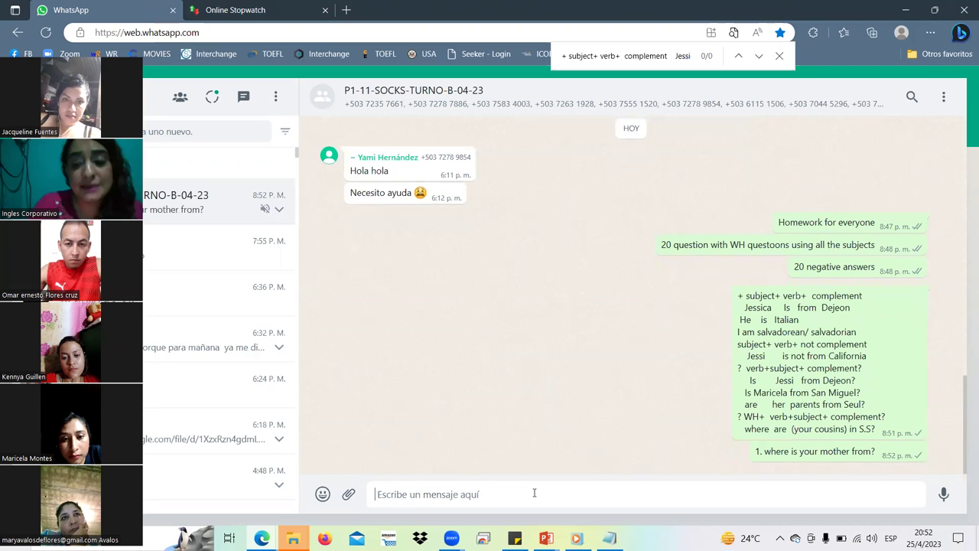
Step: Start the next numbered message with "2" and highlight the sentence-structure formulas in the earlier message down to the WH question pattern
{"action": "type", "text": "1"}
{"action": "key", "text": "BackSpace"}
{"action": "type", "text": "2"}
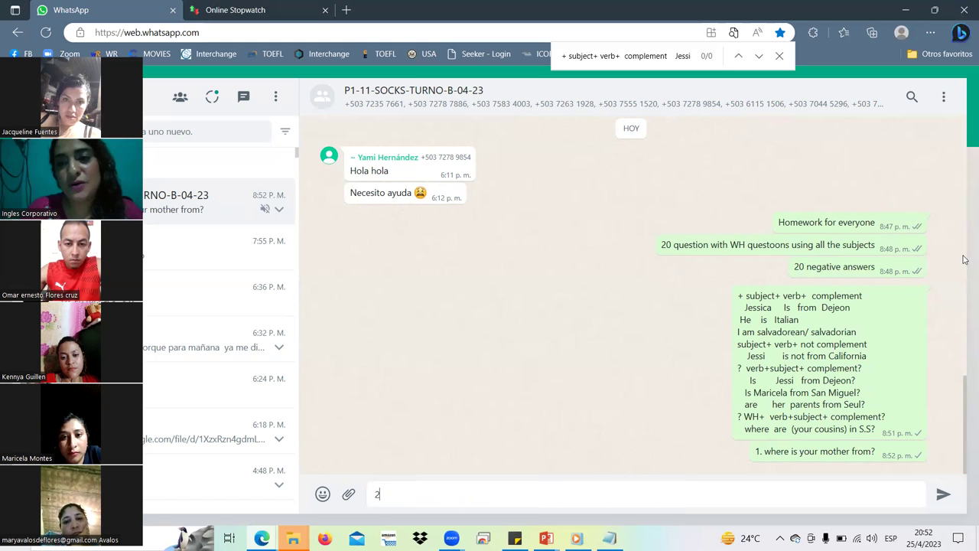
{"action": "left_click_drag", "start_coordinate": [737, 296], "coordinate": [886, 421]}
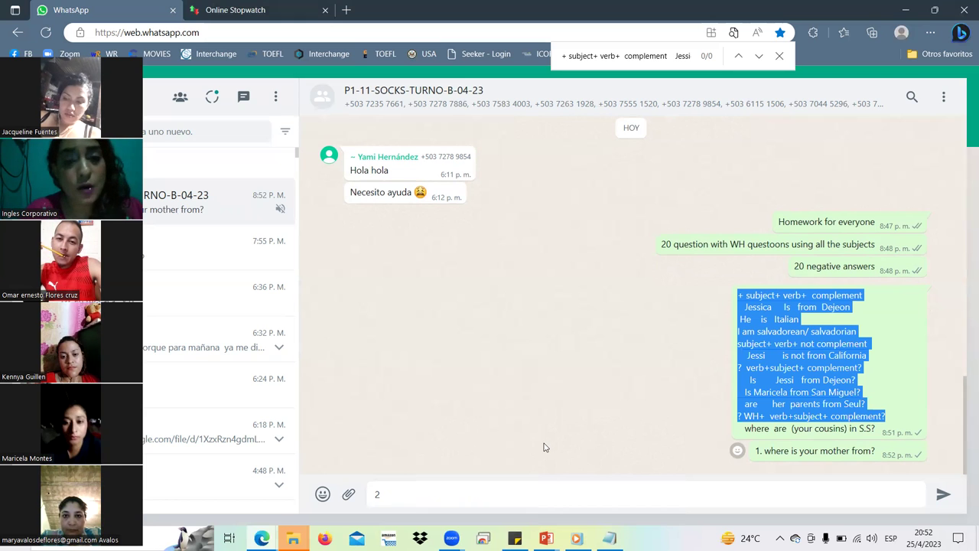
Step: Switch to the Google Sheets attendance list LISTA DE ASISTENCIA HANESBRAND in the other browser window
{"action": "key", "text": "alt+Tab"}
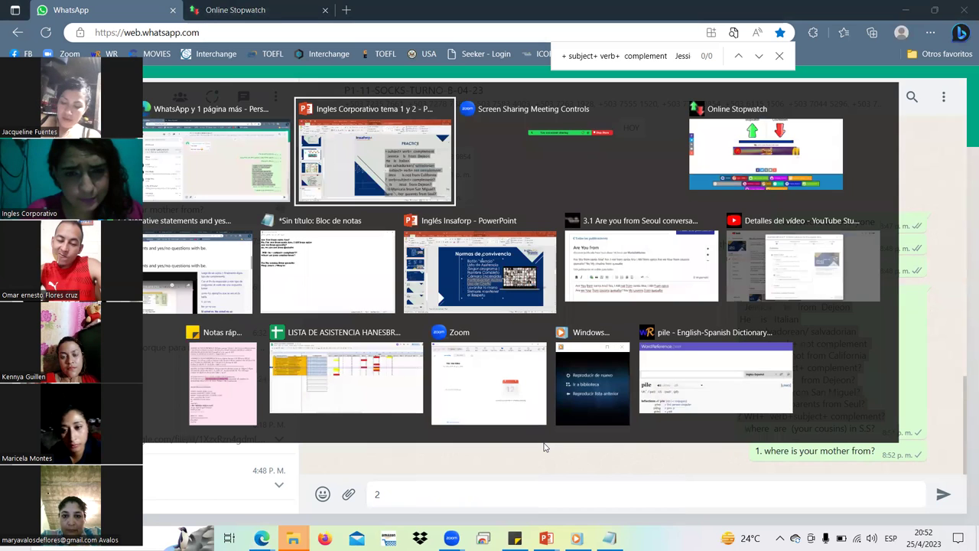
{"action": "key", "text": "alt+Tab"}
{"action": "key", "text": "alt+Tab"}
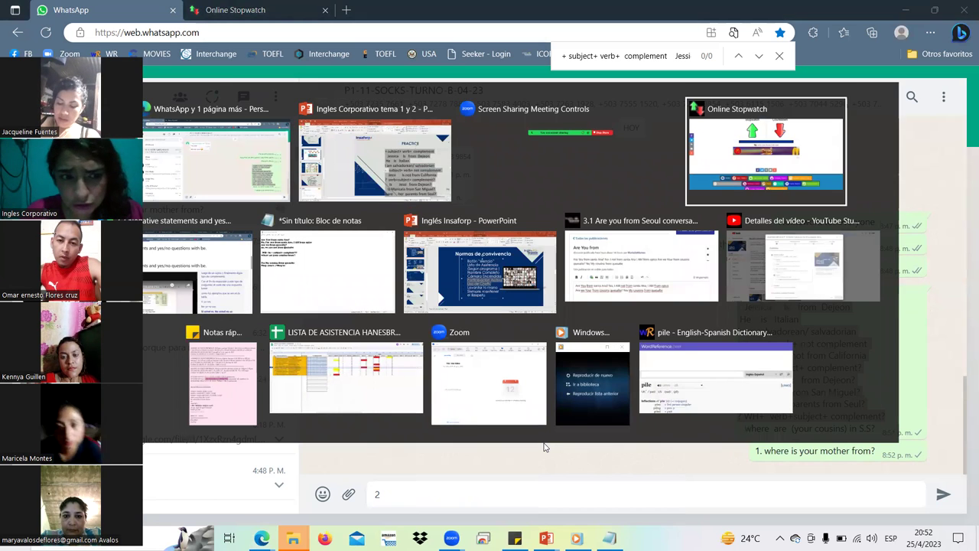
{"action": "key", "text": "alt+Tab"}
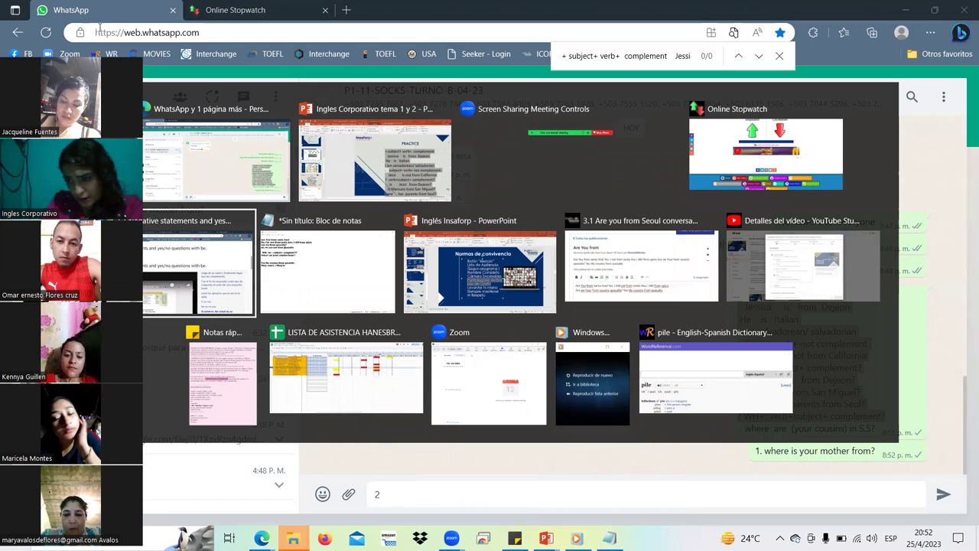
{"action": "key", "text": "alt+Tab"}
{"action": "key", "text": "alt+Tab"}
{"action": "key", "text": "alt+Tab"}
{"action": "key", "text": "alt+Tab"}
{"action": "key", "text": "alt+Tab"}
{"action": "key", "text": "alt+Tab"}
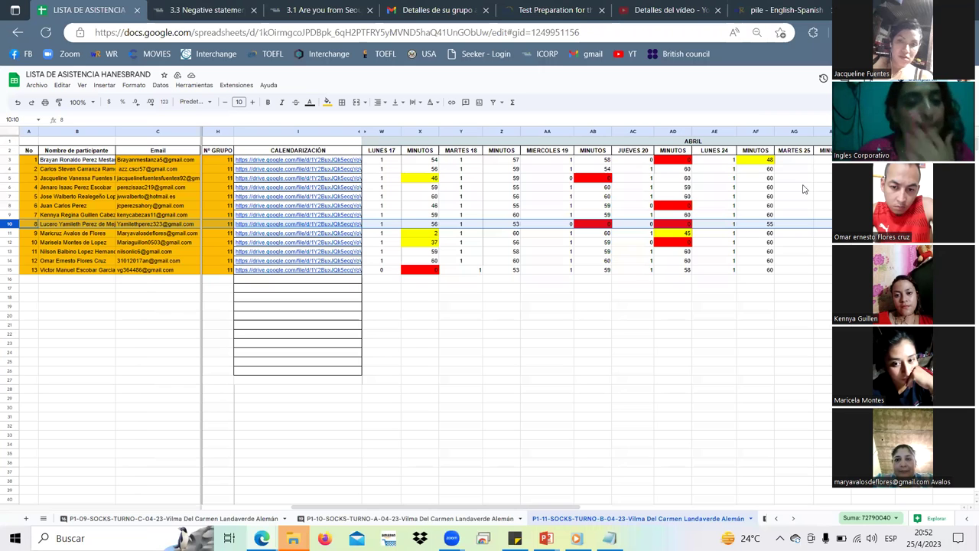
Step: Enter attendance 1 in the MARTES 25 column for participants 1 to 5, cells AG3 to AG7
{"action": "left_click", "coordinate": [794, 160]}
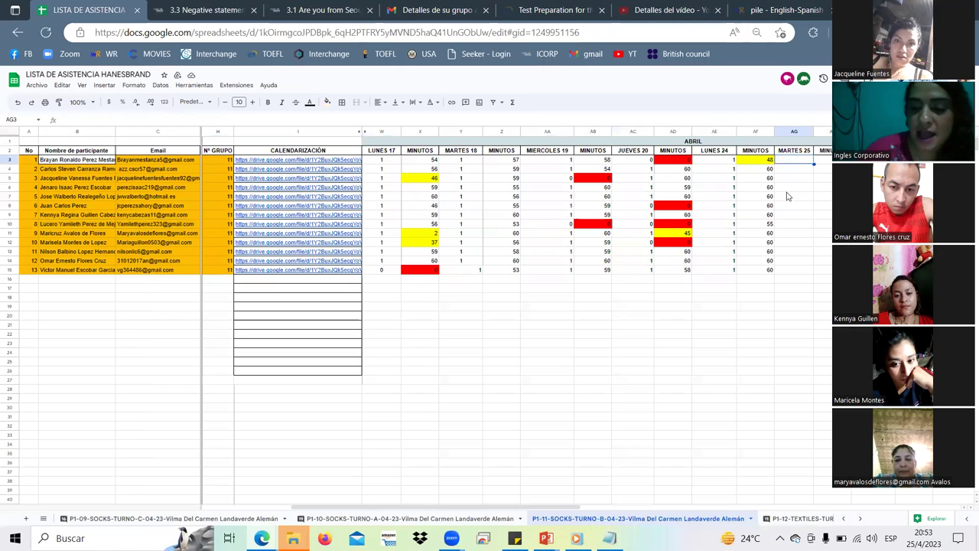
{"action": "type", "text": "1"}
{"action": "key", "text": "Return"}
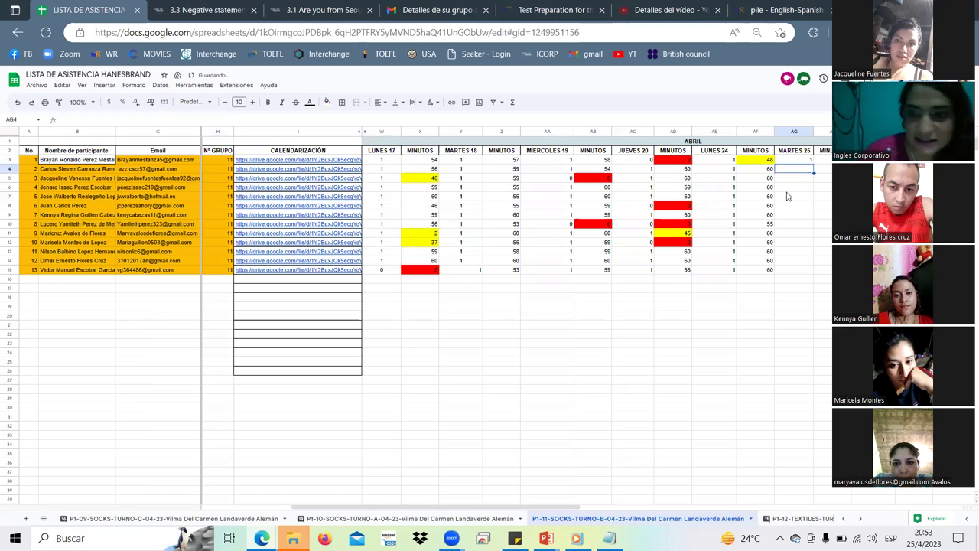
{"action": "type", "text": "1"}
{"action": "key", "text": "Return"}
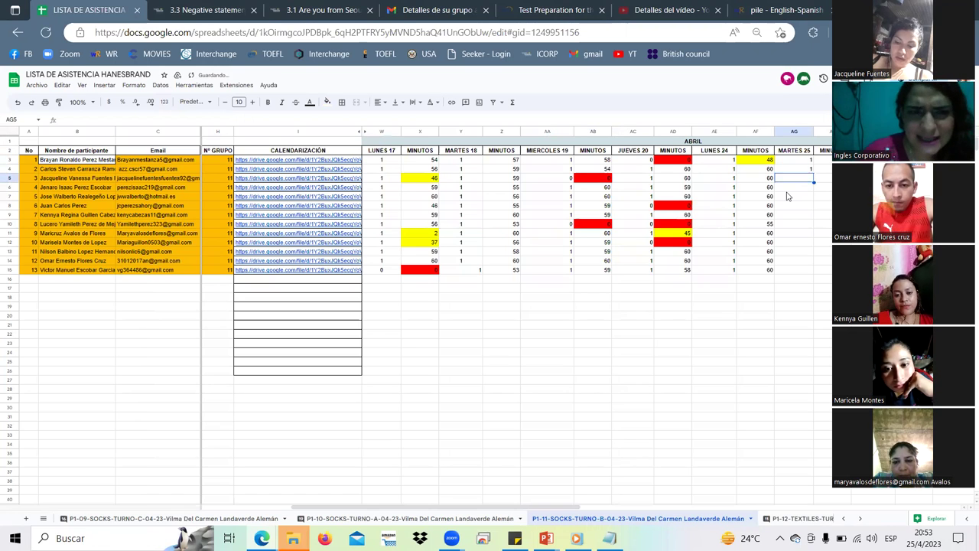
{"action": "type", "text": "1"}
{"action": "key", "text": "Return"}
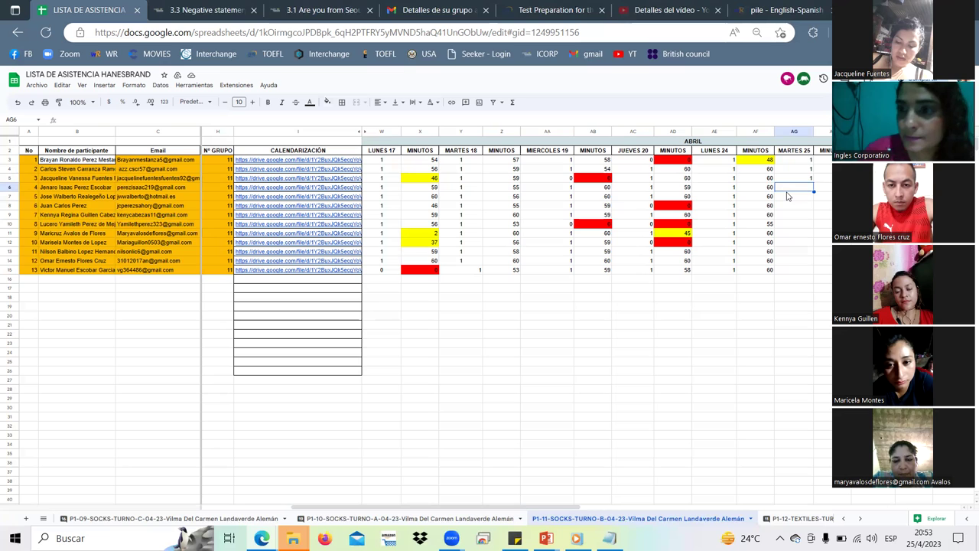
{"action": "type", "text": "1"}
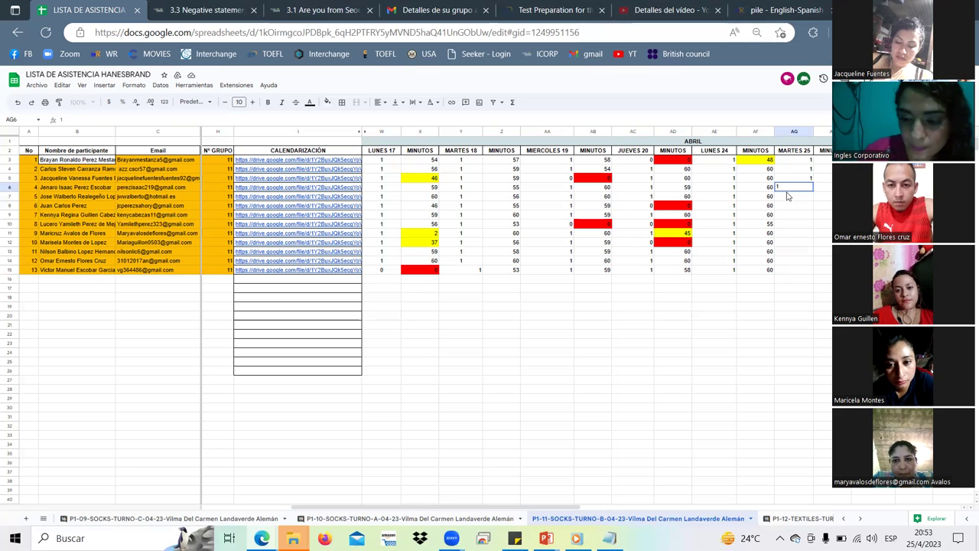
{"action": "key", "text": "Return"}
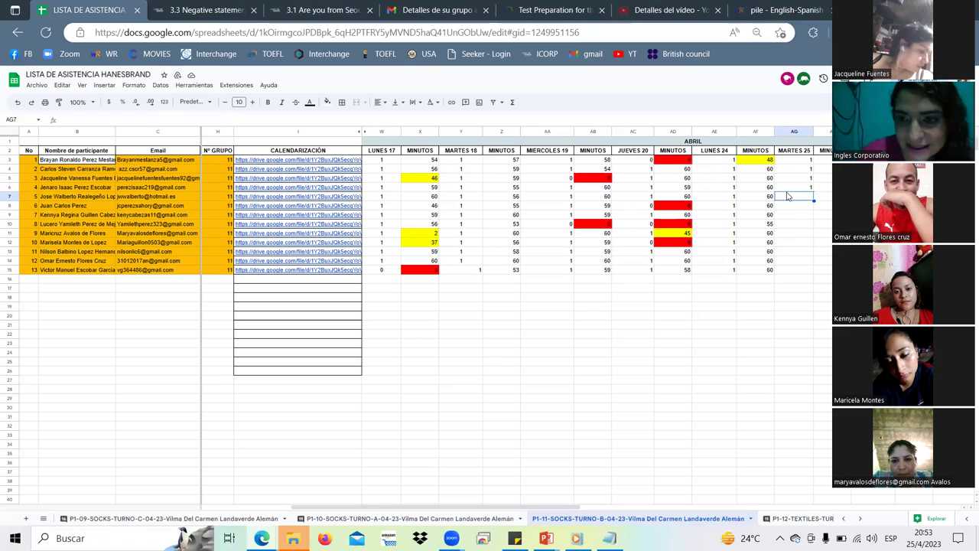
{"action": "type", "text": "1"}
{"action": "key", "text": "Return"}
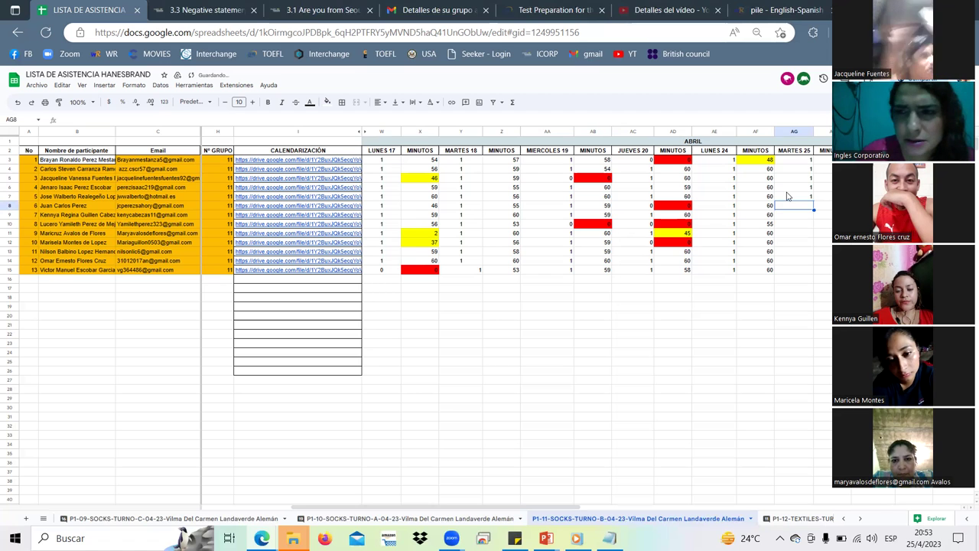
Step: Mark participants 6 to 10 with 1 under MARTES 25, filling cells AG8 to AG12
{"action": "key", "text": "Down"}
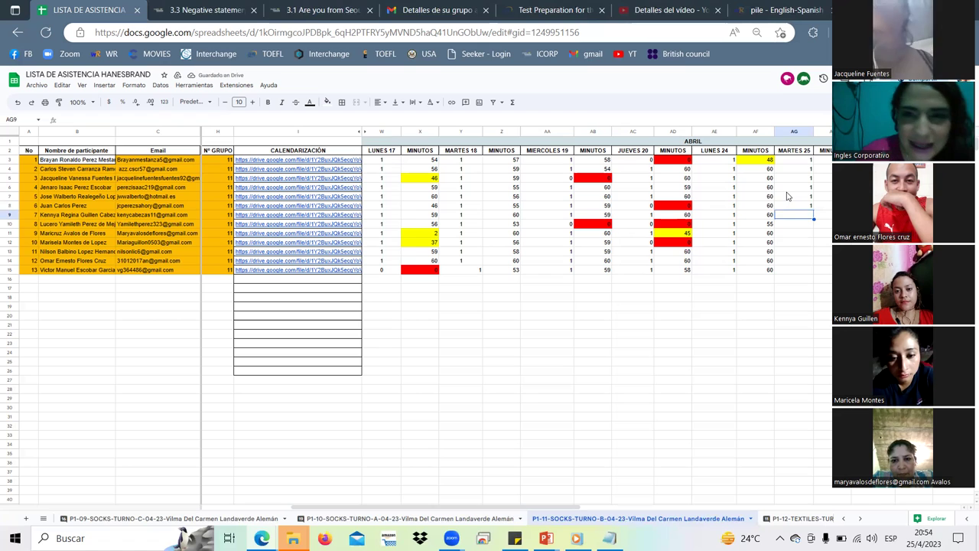
{"action": "type", "text": "1"}
{"action": "key", "text": "Return"}
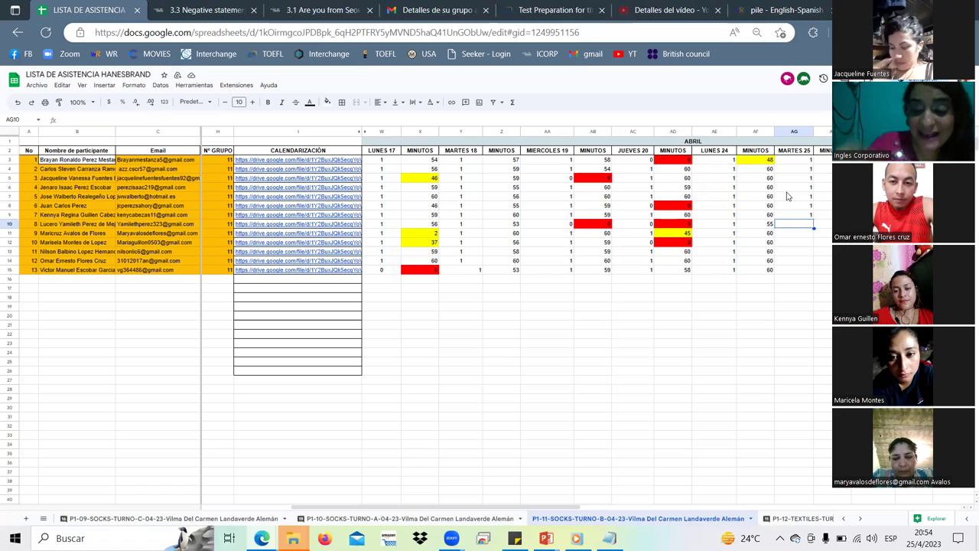
{"action": "type", "text": "1"}
{"action": "key", "text": "Return"}
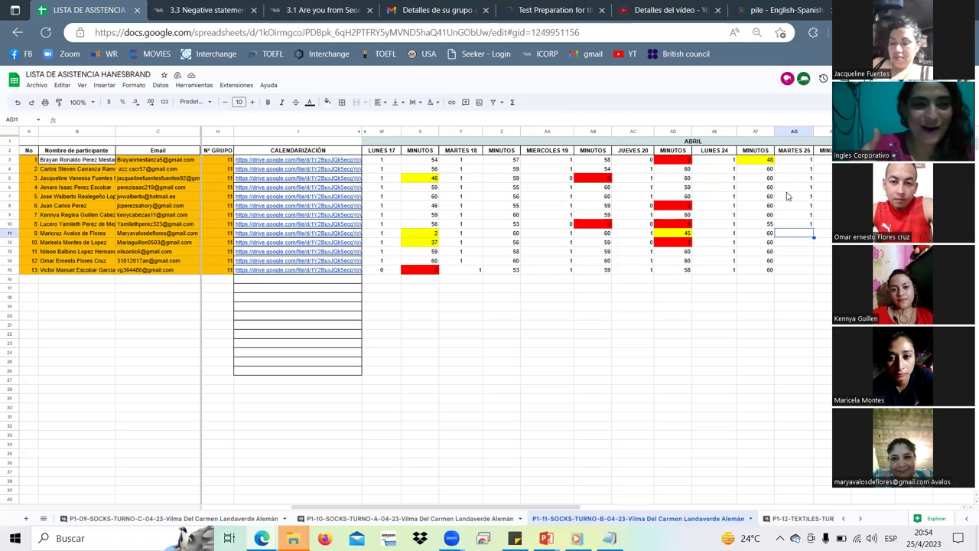
{"action": "type", "text": "1"}
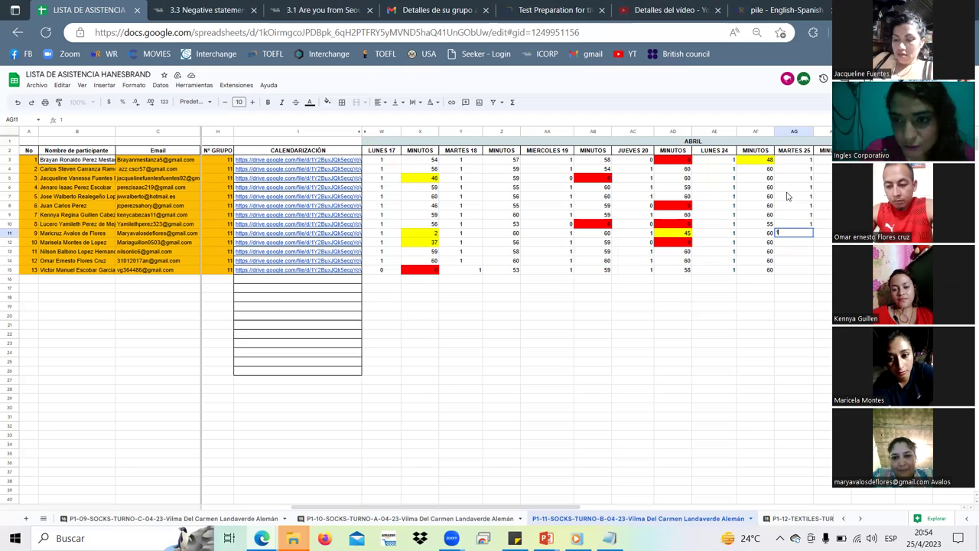
{"action": "key", "text": "Return"}
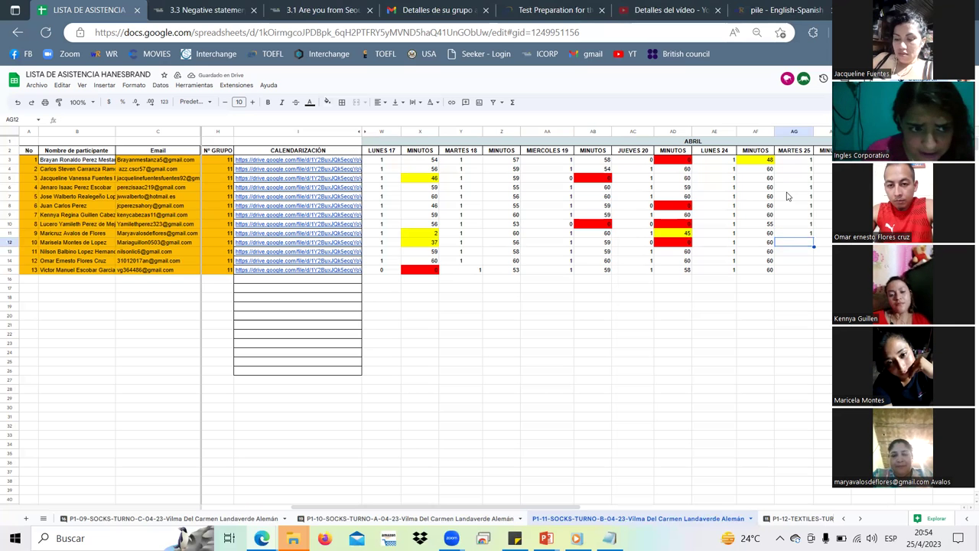
{"action": "type", "text": "1"}
{"action": "key", "text": "Return"}
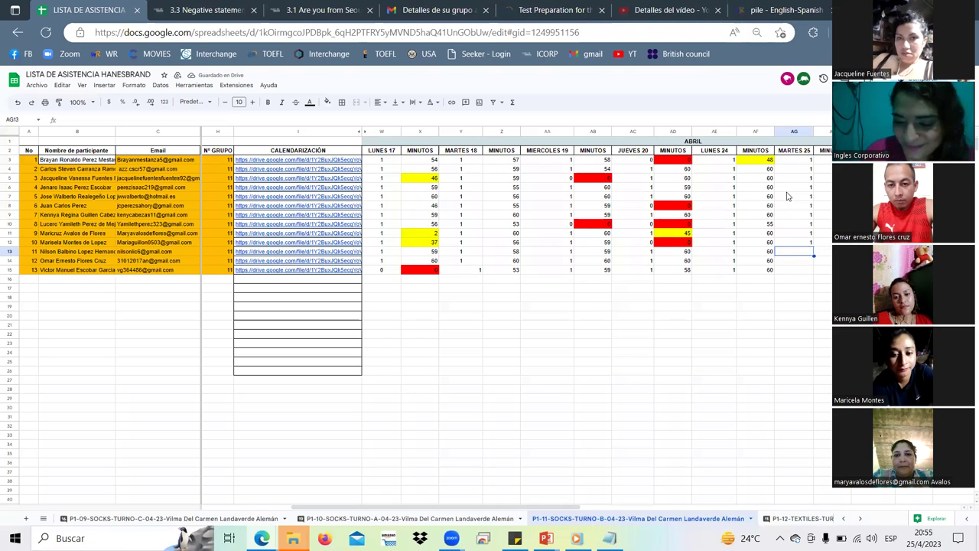
Step: Complete the MARTES 25 attendance with 1 for participants 11 to 13, cells AG13 to AG15
{"action": "type", "text": "1"}
{"action": "key", "text": "Return"}
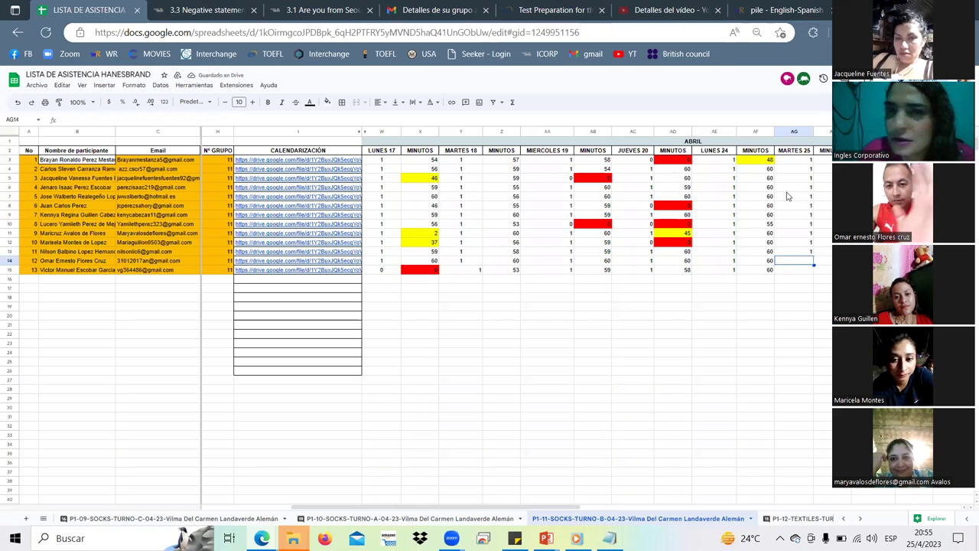
{"action": "type", "text": "1"}
{"action": "key", "text": "Return"}
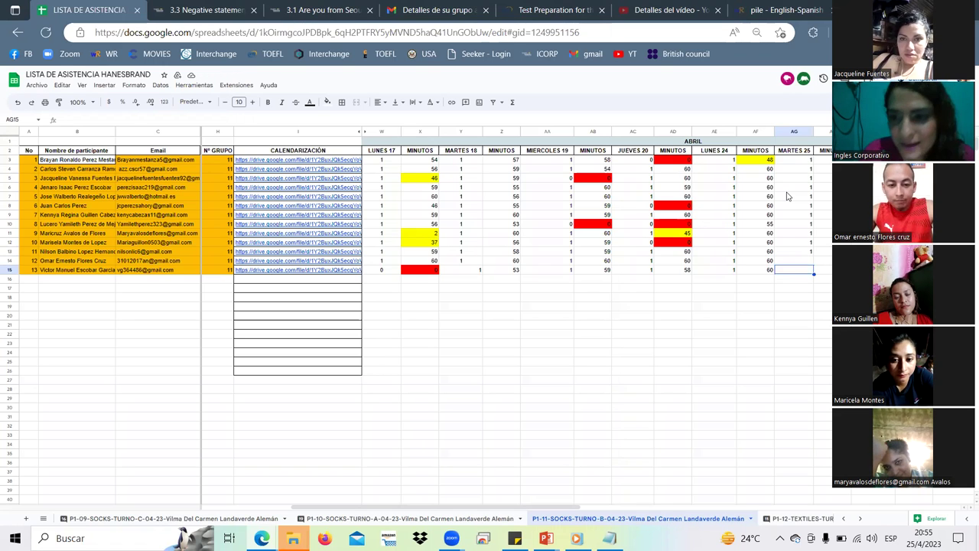
{"action": "key", "text": "Up"}
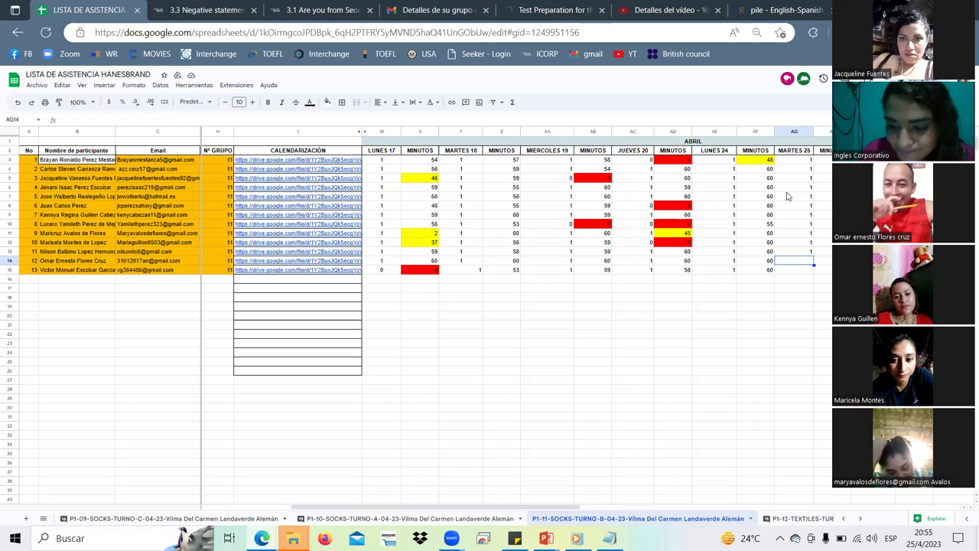
{"action": "type", "text": "1"}
{"action": "key", "text": "Return"}
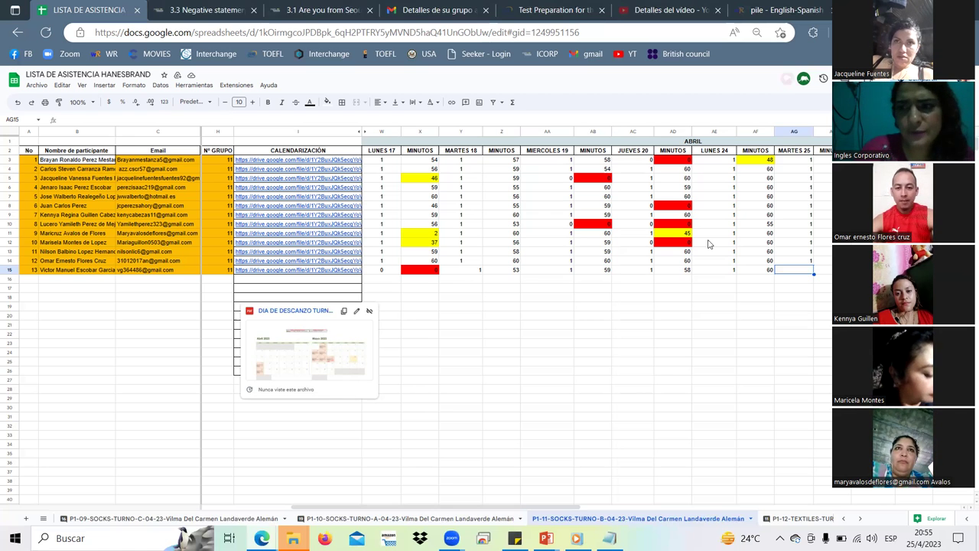
{"action": "type", "text": "1"}
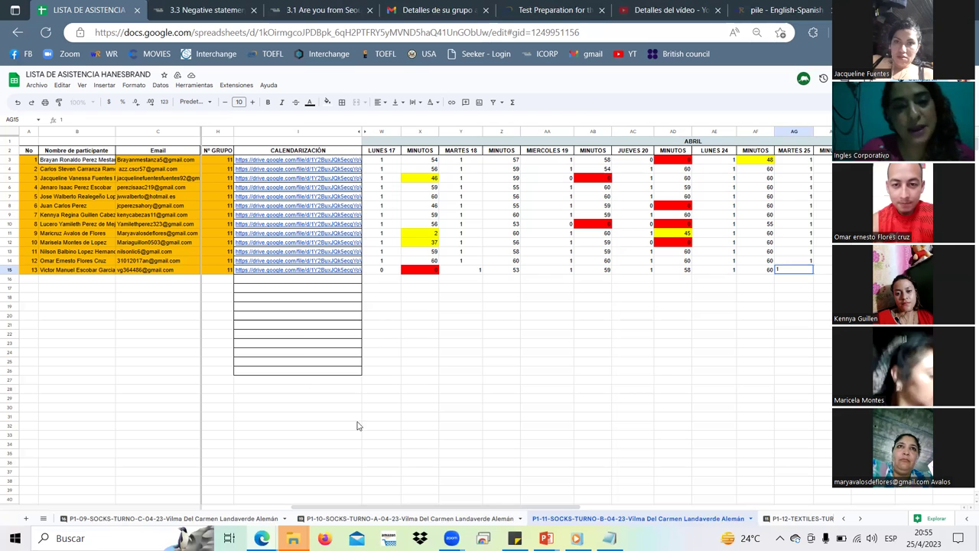
{"action": "left_click", "coordinate": [420, 388]}
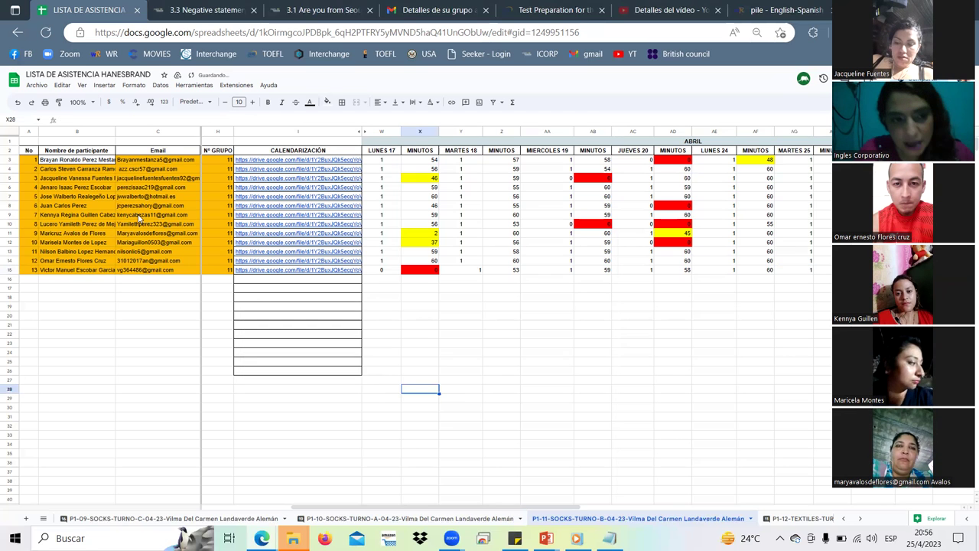
{"action": "left_click", "coordinate": [10, 269]}
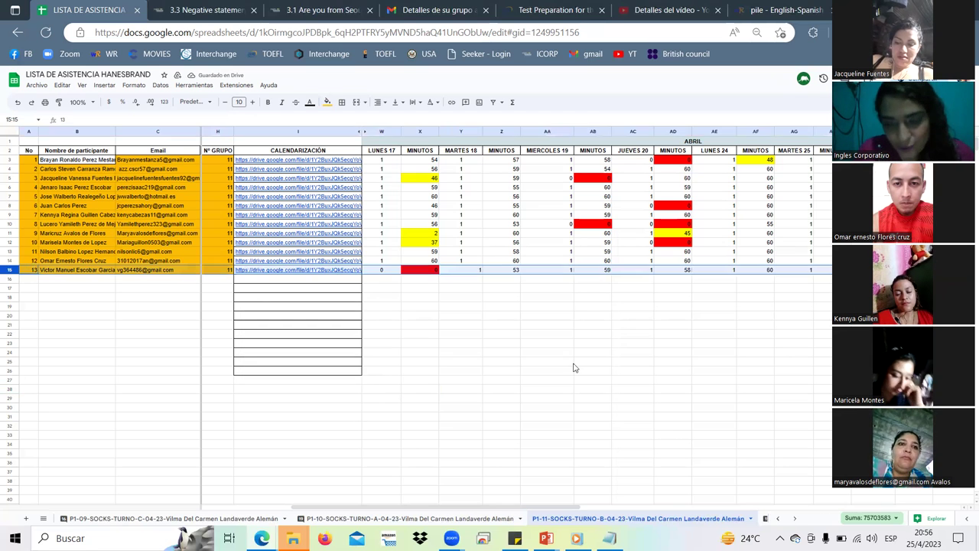
{"action": "left_click", "coordinate": [659, 391]}
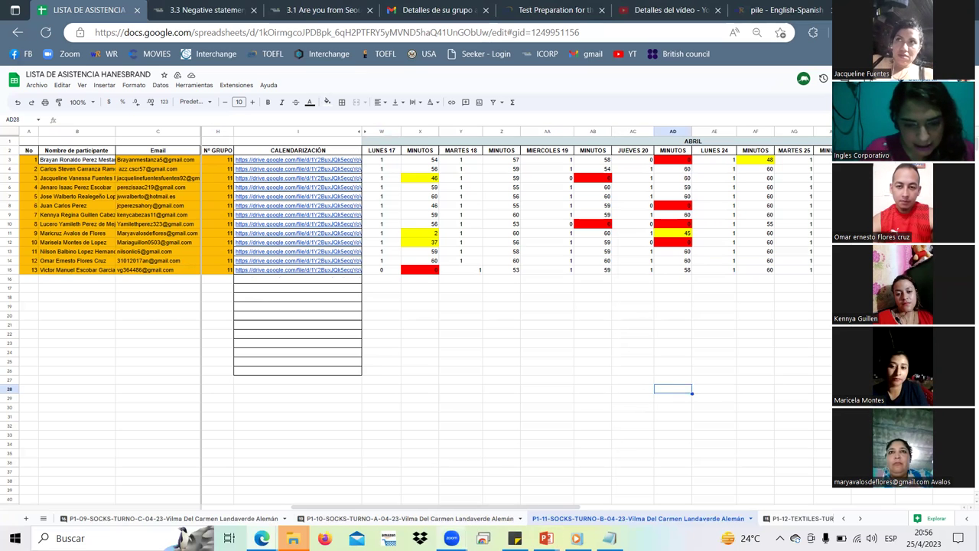
Step: Switch to the PowerPoint presentation "WH question Present continuos" showing the Where + TO BE question examples
{"action": "mouse_move", "coordinate": [577, 538]}
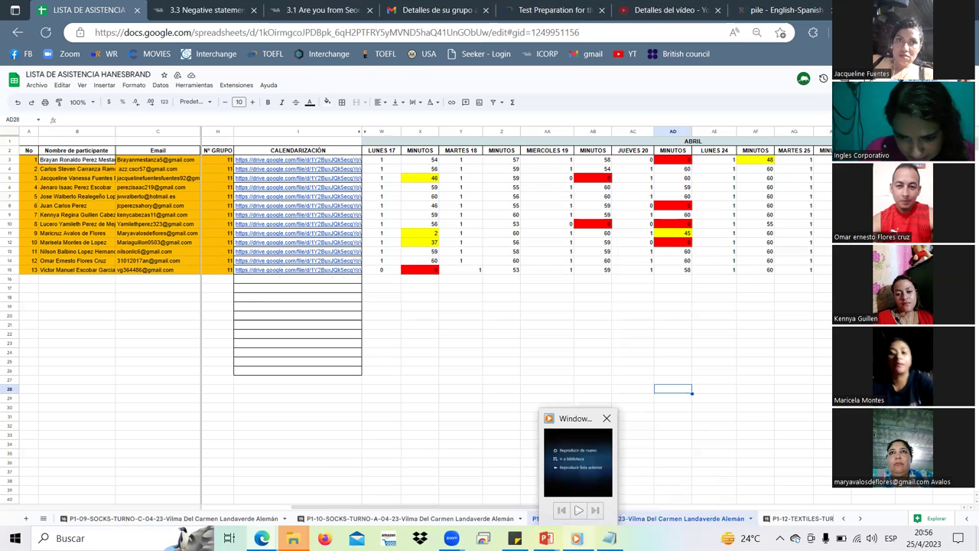
{"action": "mouse_move", "coordinate": [515, 537]}
{"action": "mouse_move", "coordinate": [547, 538]}
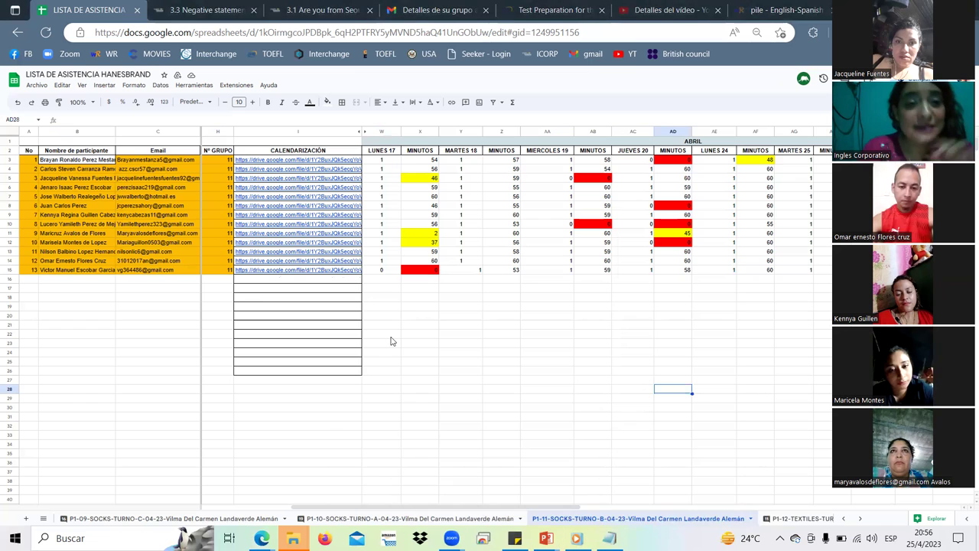
{"action": "key", "text": "alt+Tab"}
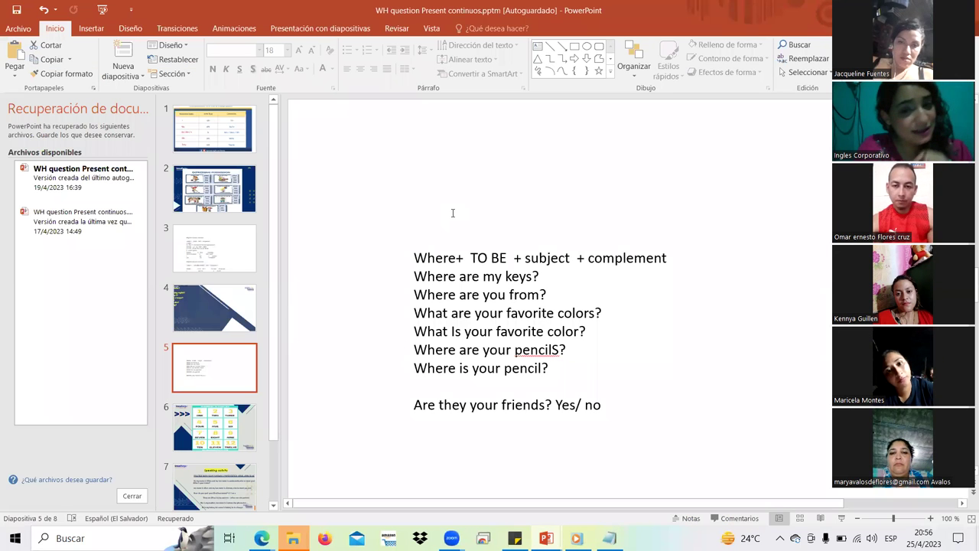